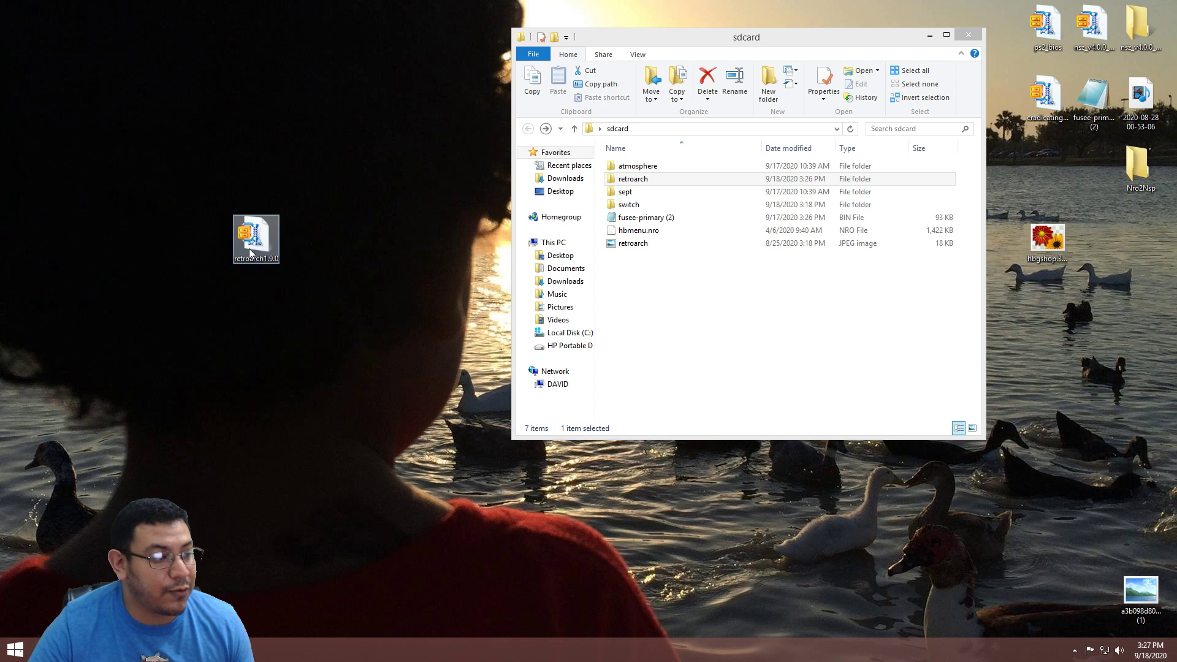
# Step: Select the retroarch1.9.0 zip archive on the desktop
pyautogui.click(255, 236)
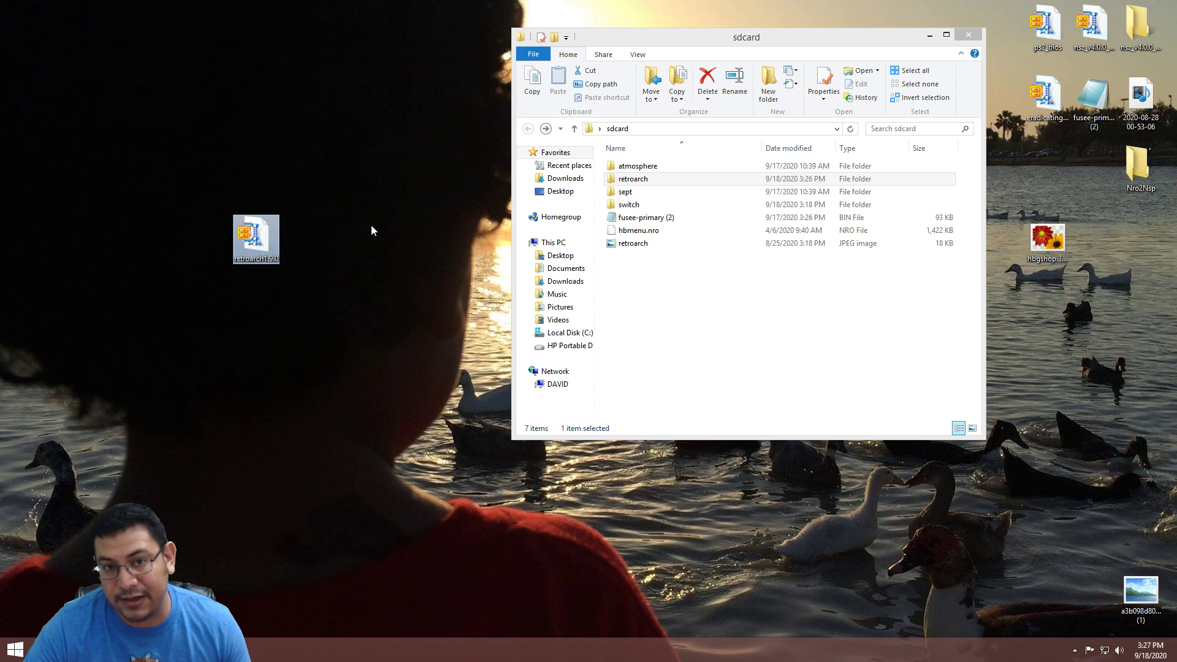
# Step: Open retroarch1.9.0.zip with 7-Zip's Open archive, then return to the sdcard window
pyautogui.rightClick(259, 235)
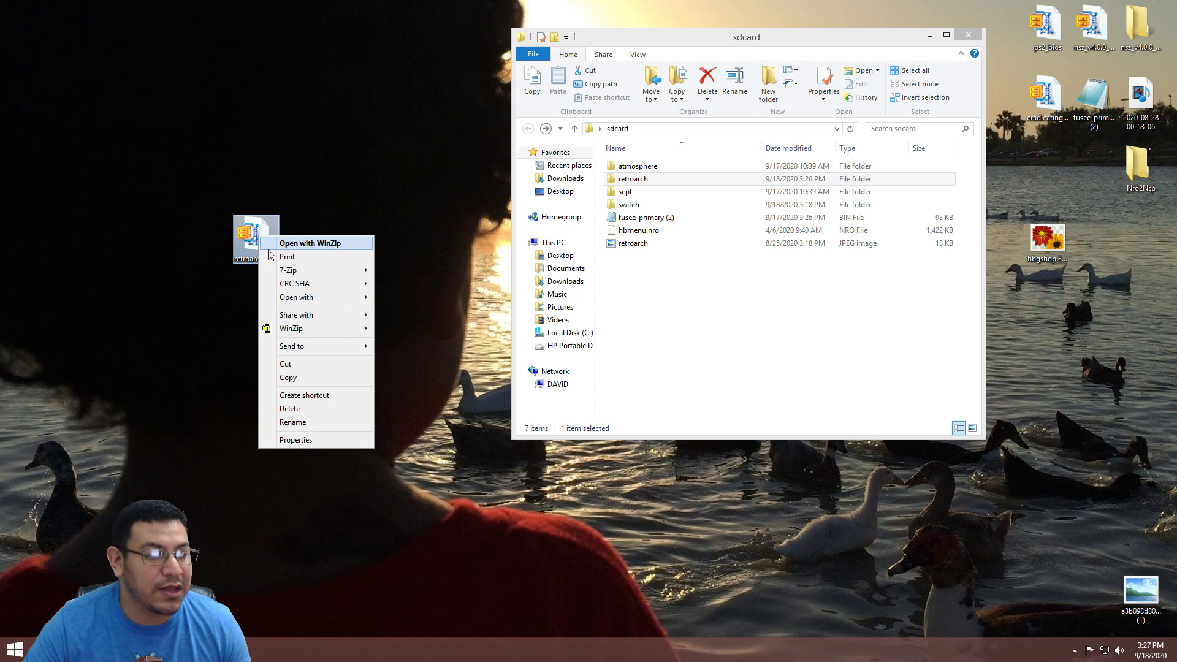
pyautogui.moveTo(301, 270)
pyautogui.click(411, 270)
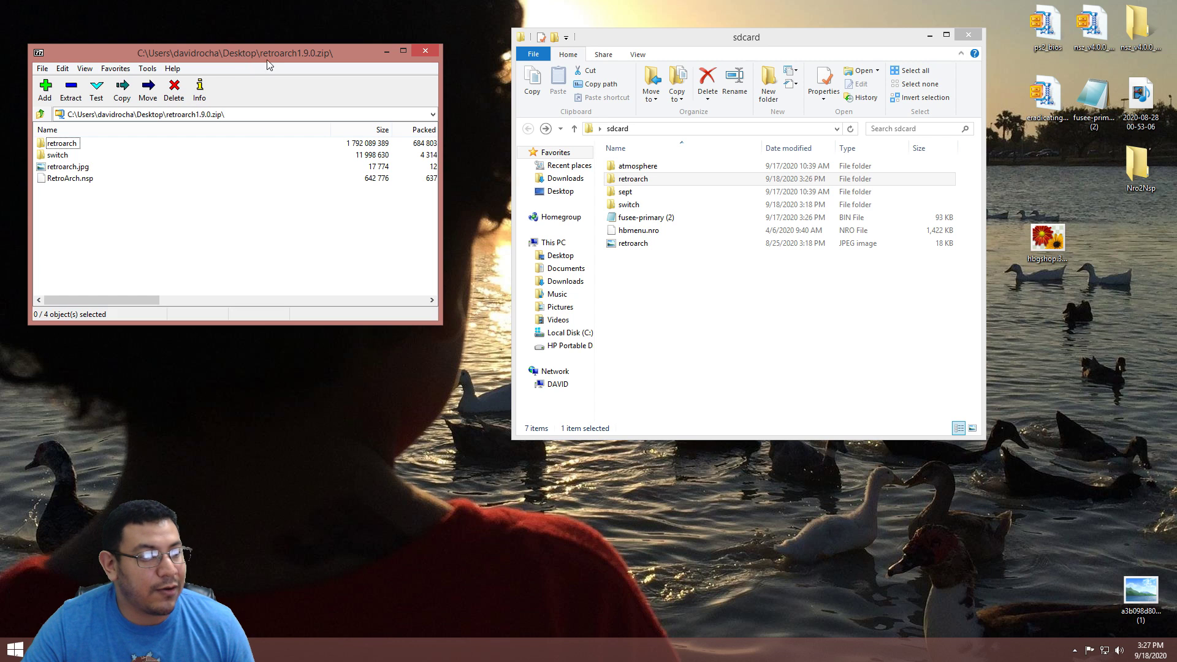
pyautogui.click(719, 49)
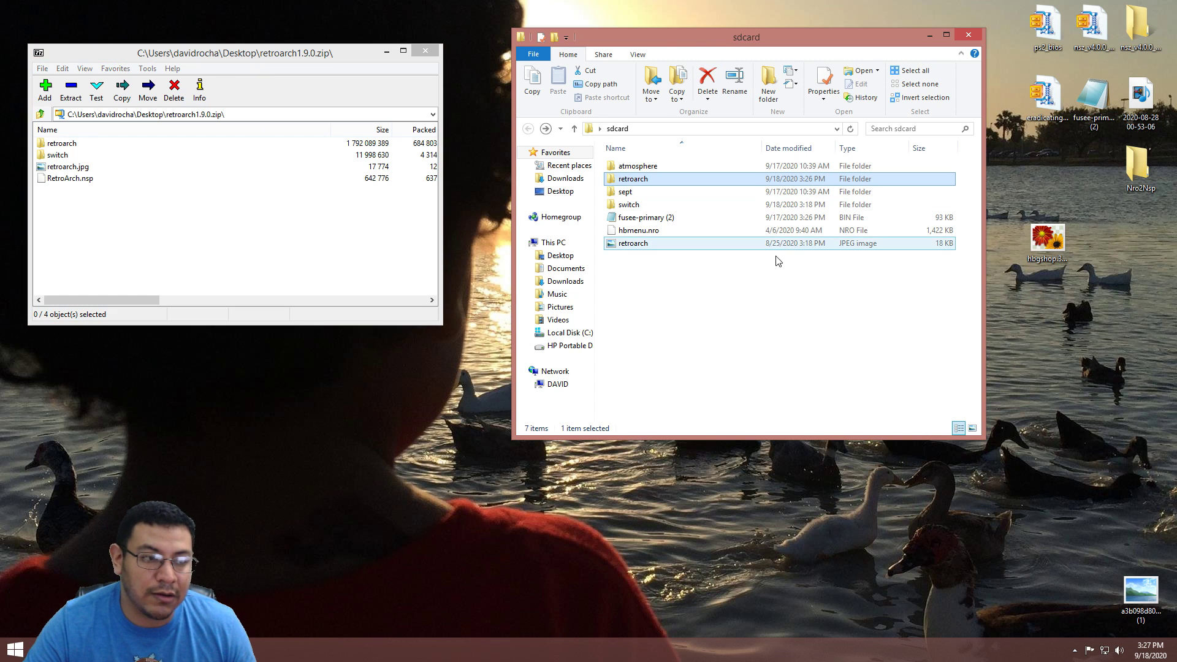
# Step: Clear the selection and open the retroarch folder on the sdcard
pyautogui.click(670, 270)
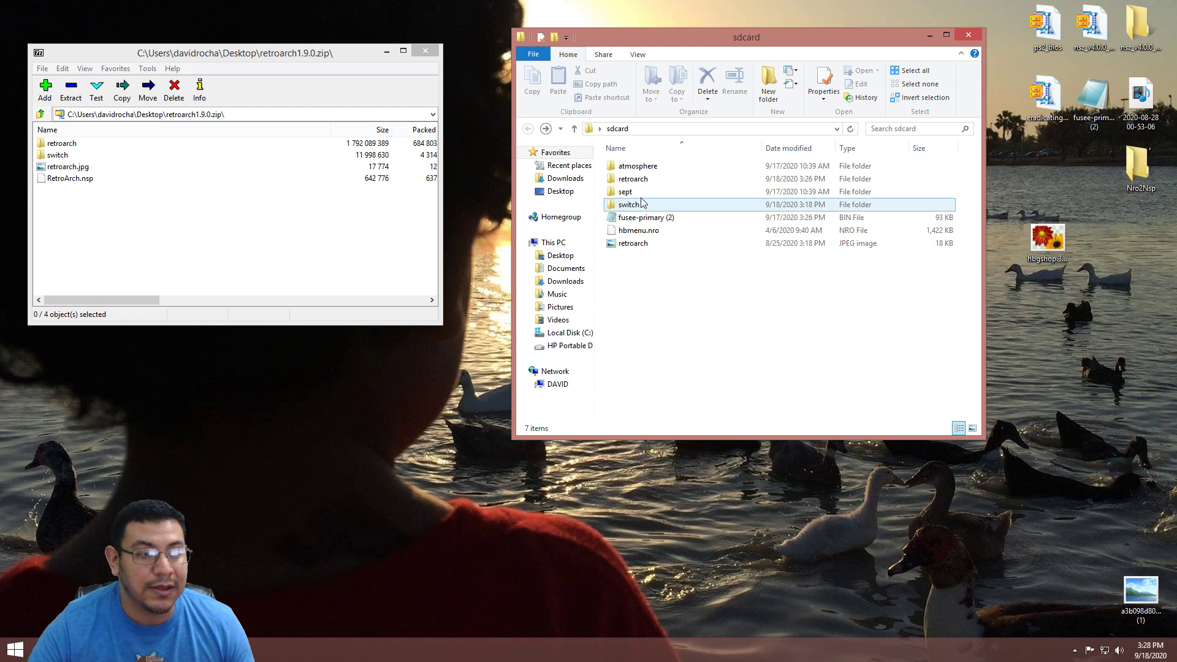
pyautogui.doubleClick(645, 182)
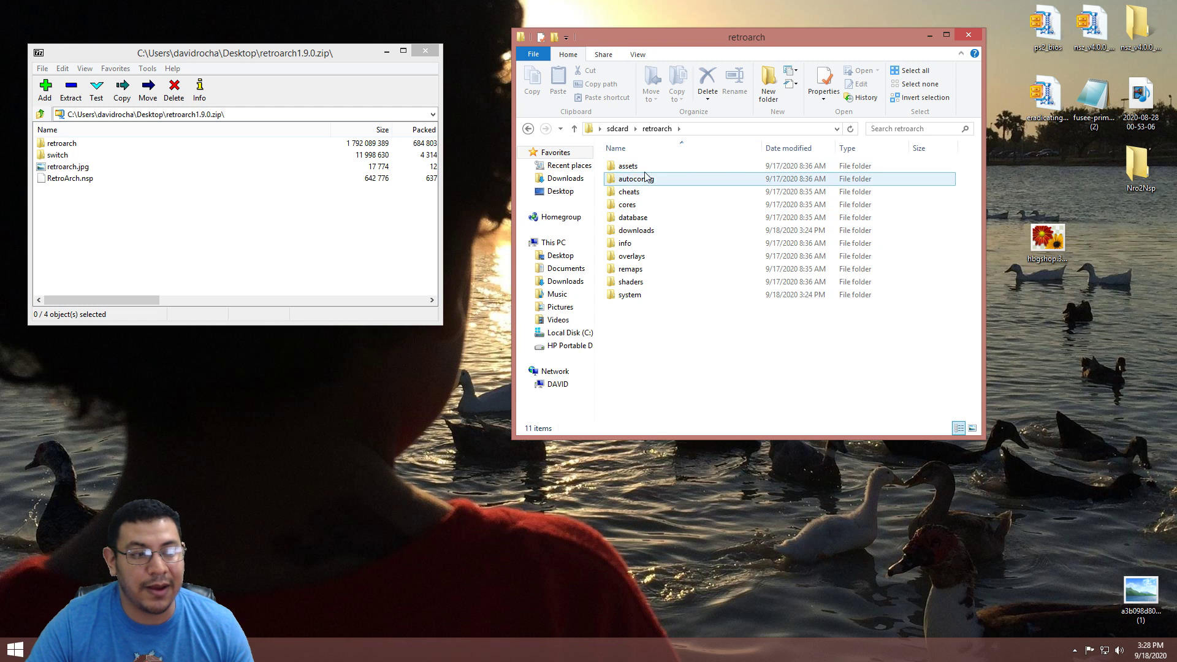
# Step: Recycle assets, autoconfig, cheats, cores, database and info–system folders, keeping downloads, then go back
pyautogui.click(641, 235)
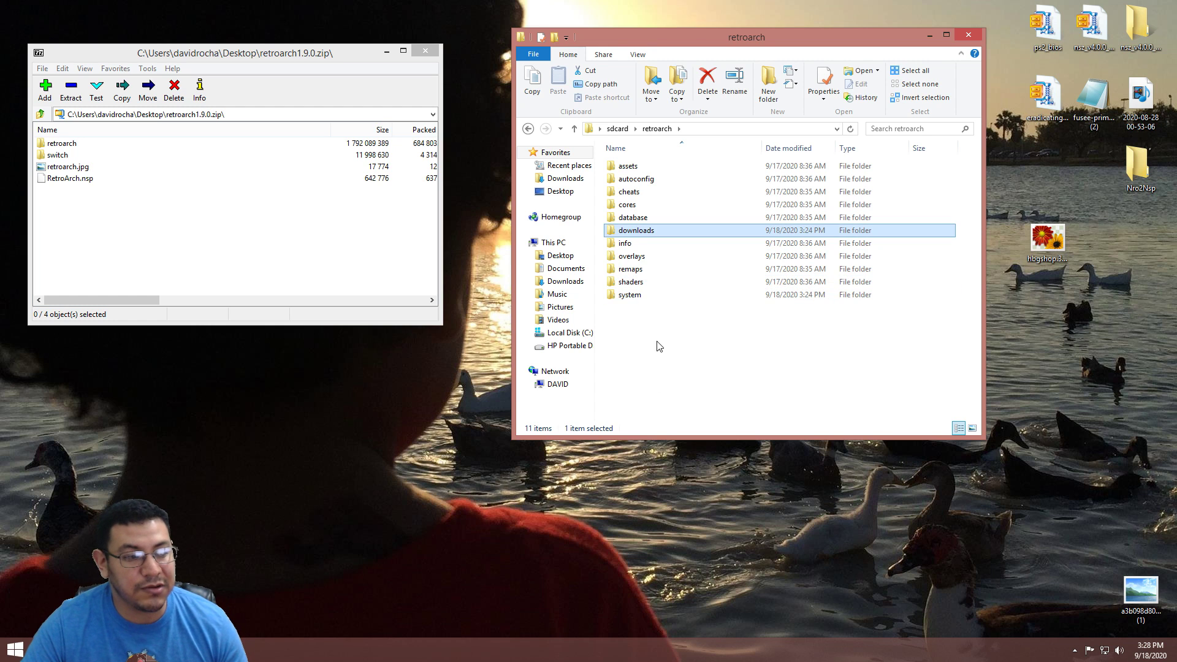
pyautogui.click(640, 331)
pyautogui.moveTo(638, 321); pyautogui.dragTo(631, 244)
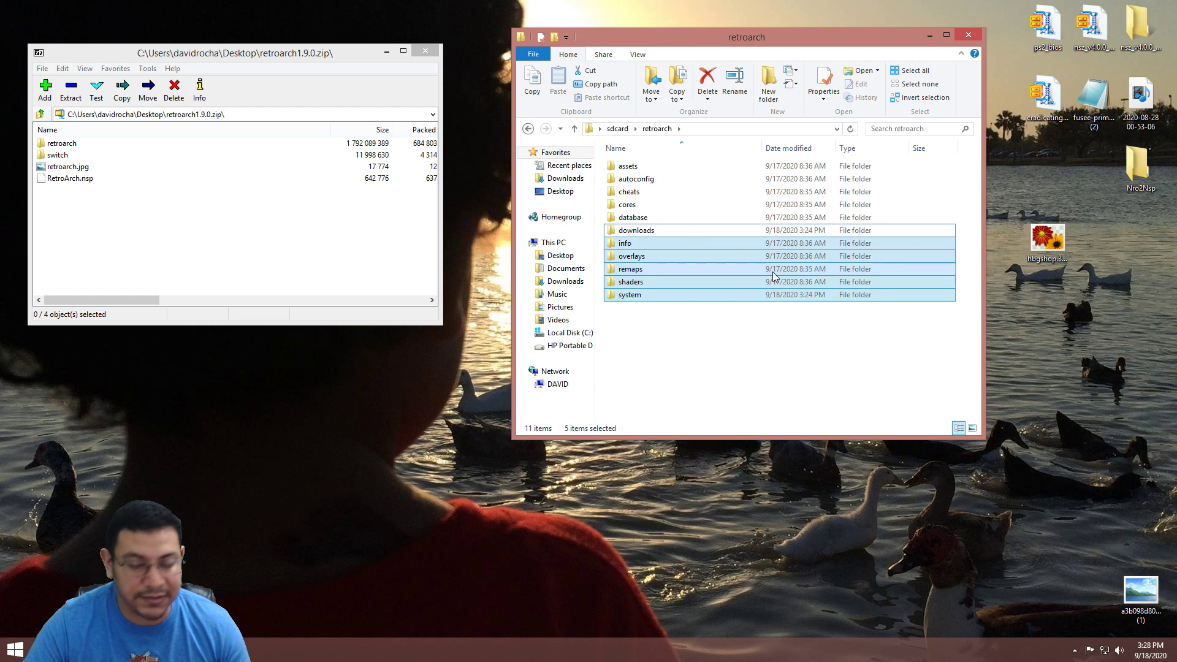
pyautogui.keyDown('ctrl'); pyautogui.click(659, 218); pyautogui.keyUp('ctrl')
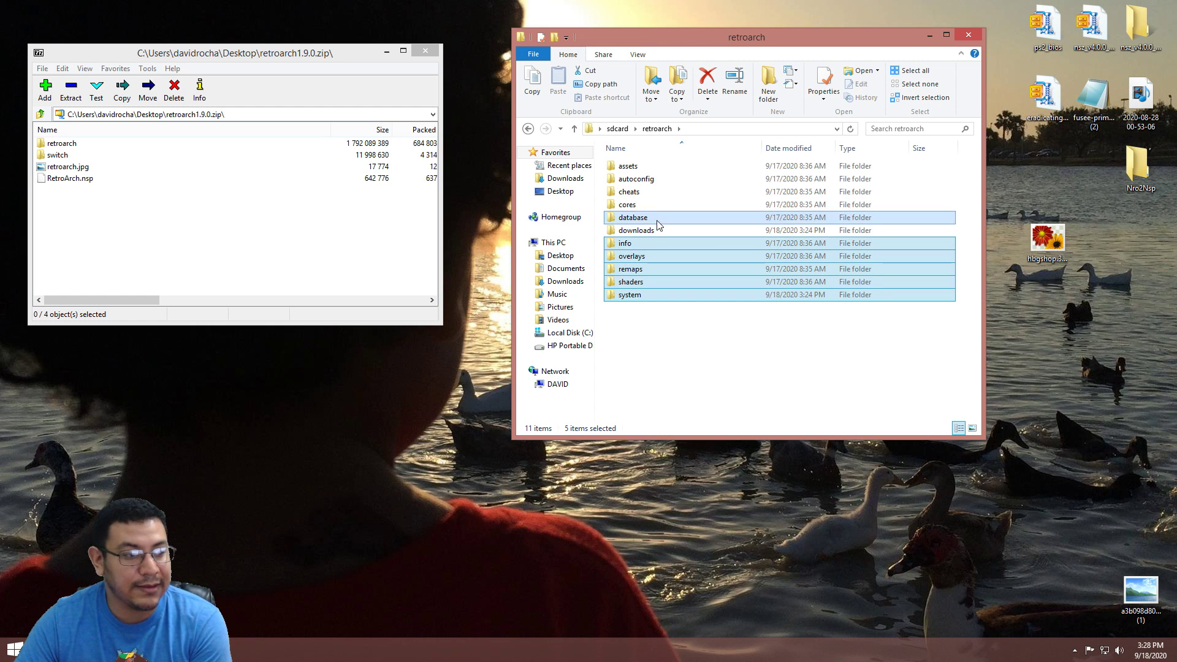
pyautogui.keyDown('ctrl'); pyautogui.click(657, 206); pyautogui.keyUp('ctrl')
pyautogui.keyDown('ctrl'); pyautogui.click(662, 193); pyautogui.keyUp('ctrl')
pyautogui.keyDown('ctrl'); pyautogui.click(664, 180); pyautogui.keyUp('ctrl')
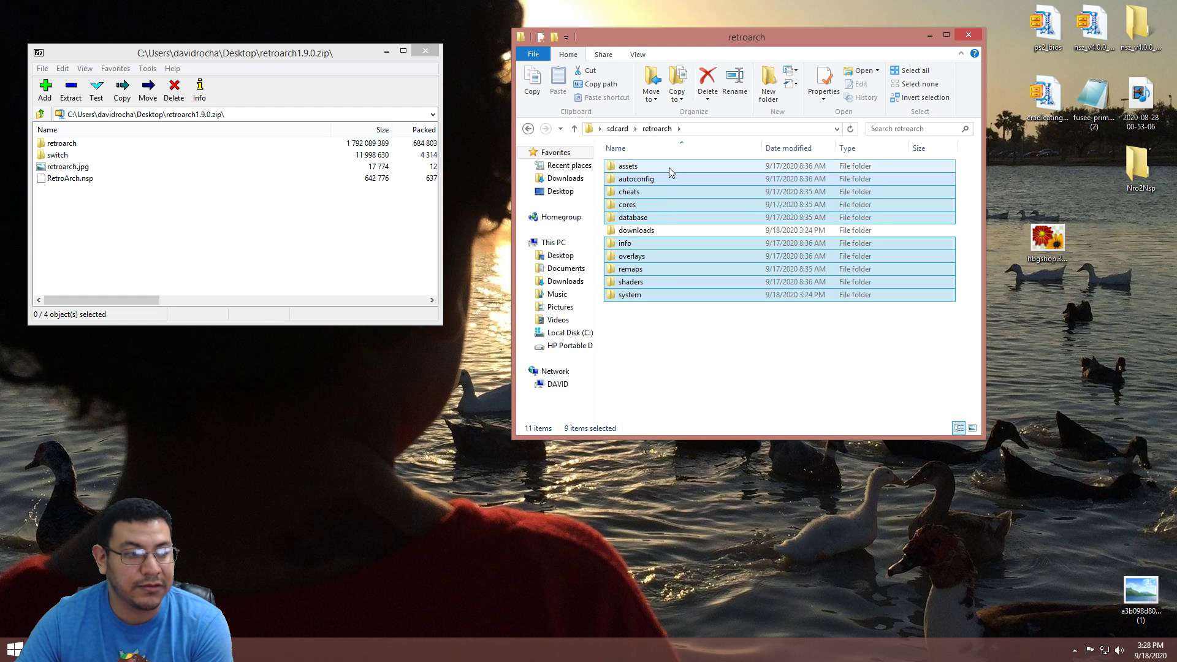
pyautogui.keyDown('ctrl'); pyautogui.click(674, 167); pyautogui.keyUp('ctrl')
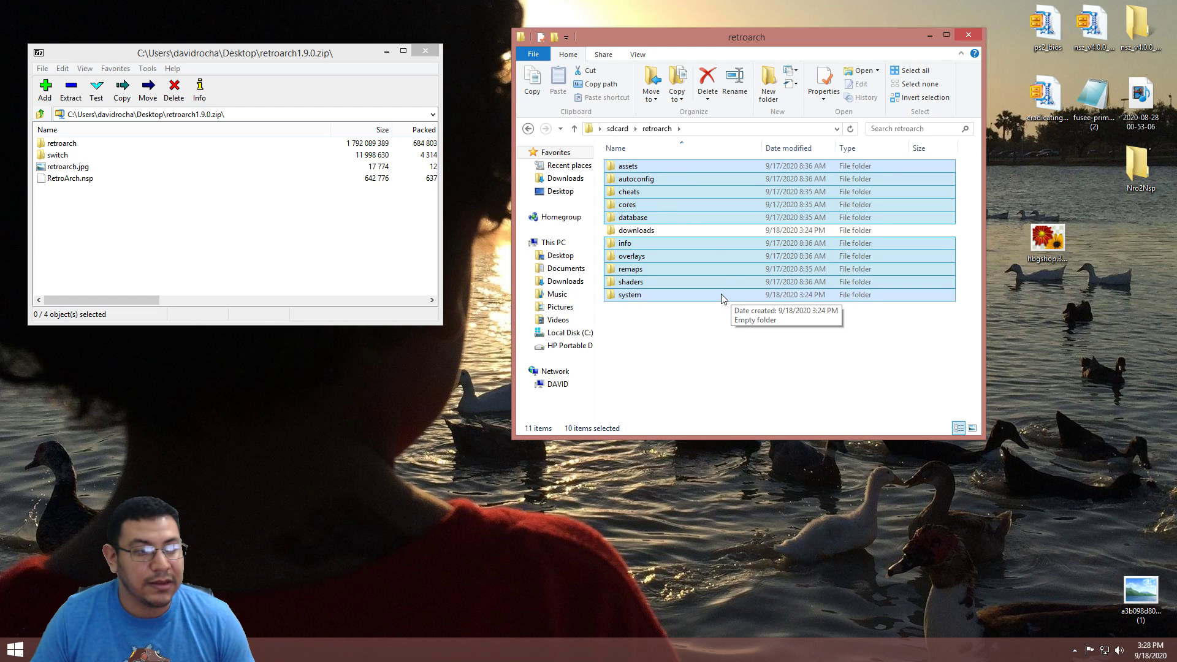
pyautogui.press('Delete')
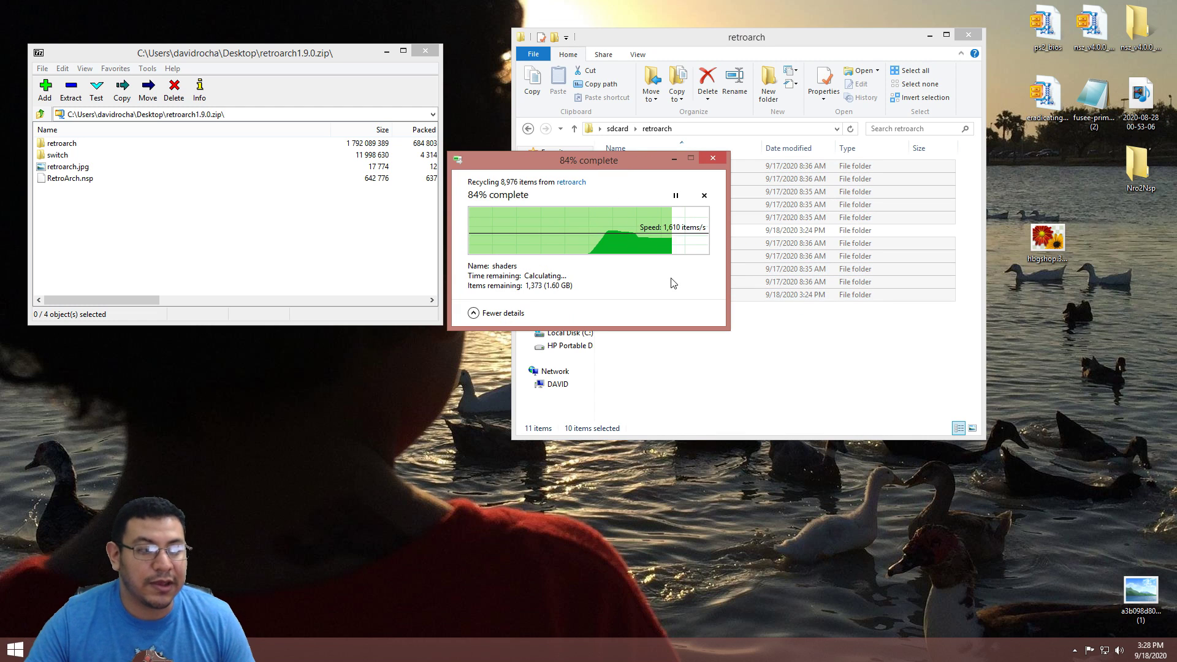
pyautogui.click(528, 130)
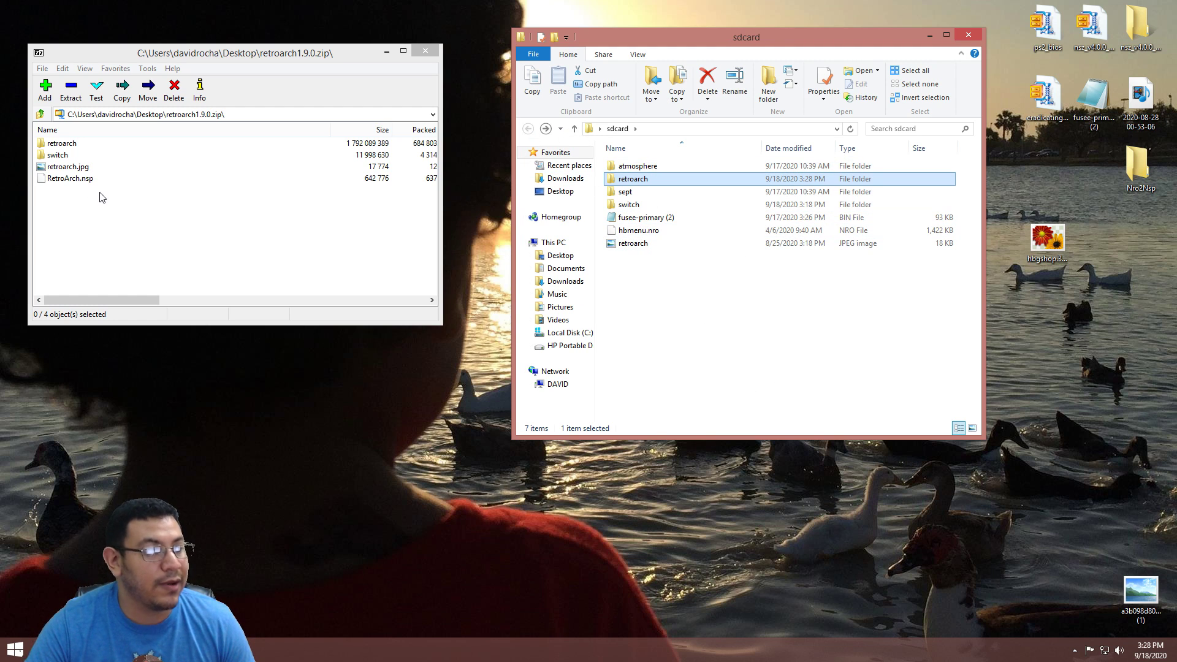
# Step: Copy retroarch, switch, retroarch.jpg and RetroArch.nsp onto the sdcard, replacing existing files, then close 7-Zip
pyautogui.moveTo(102, 197); pyautogui.dragTo(762, 353)
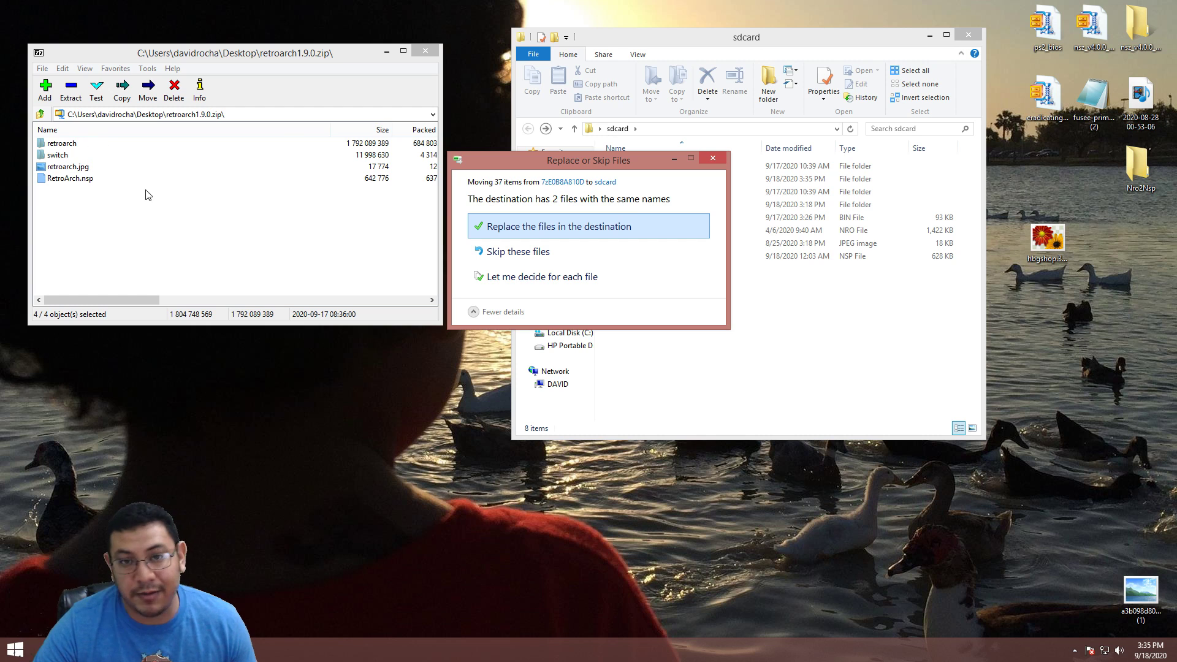
pyautogui.click(547, 230)
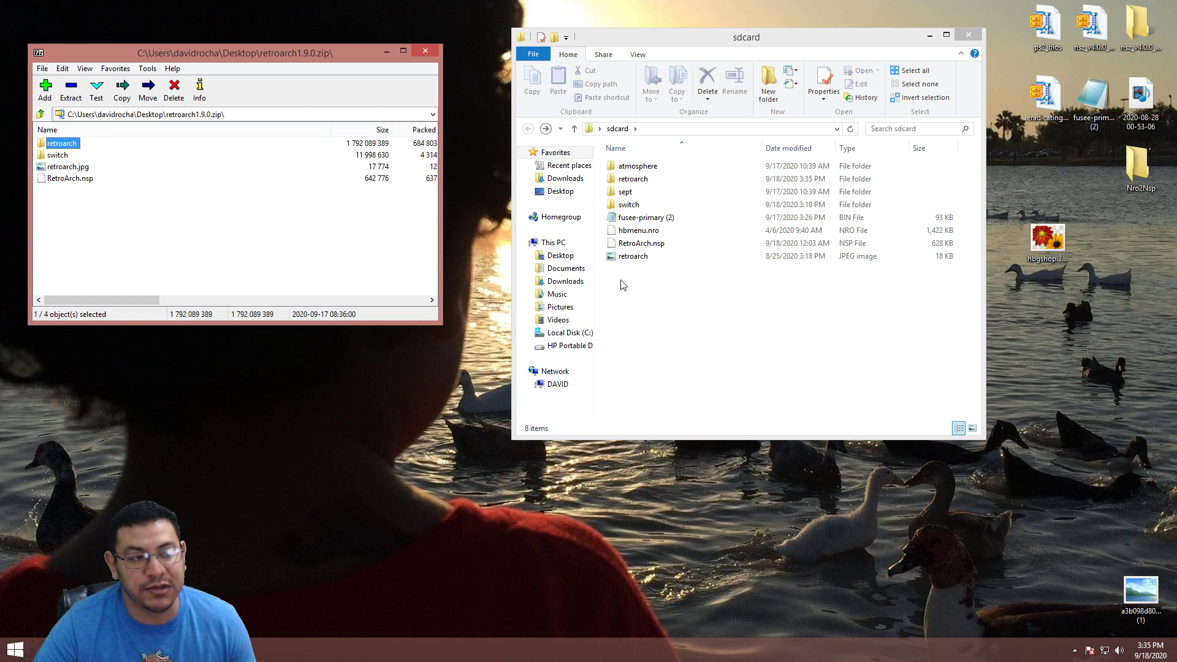
pyautogui.click(424, 50)
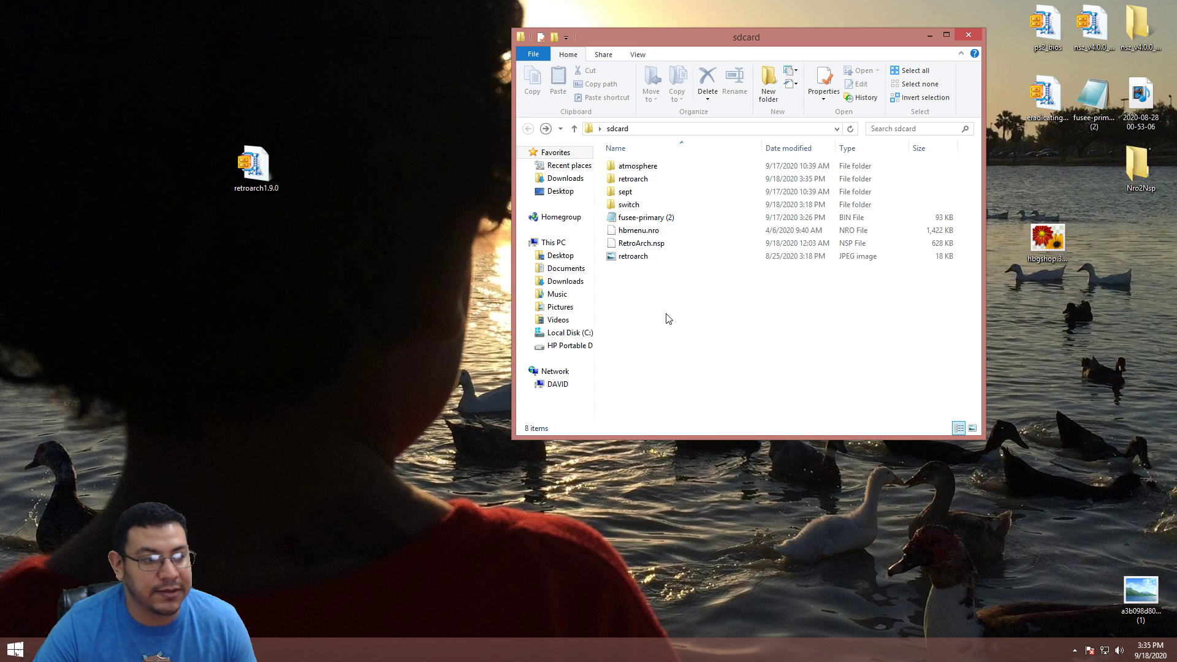
# Step: Check the downloads subfolders inside the 25-item retroarch folder, then scroll through the retroarch list
pyautogui.click(637, 179)
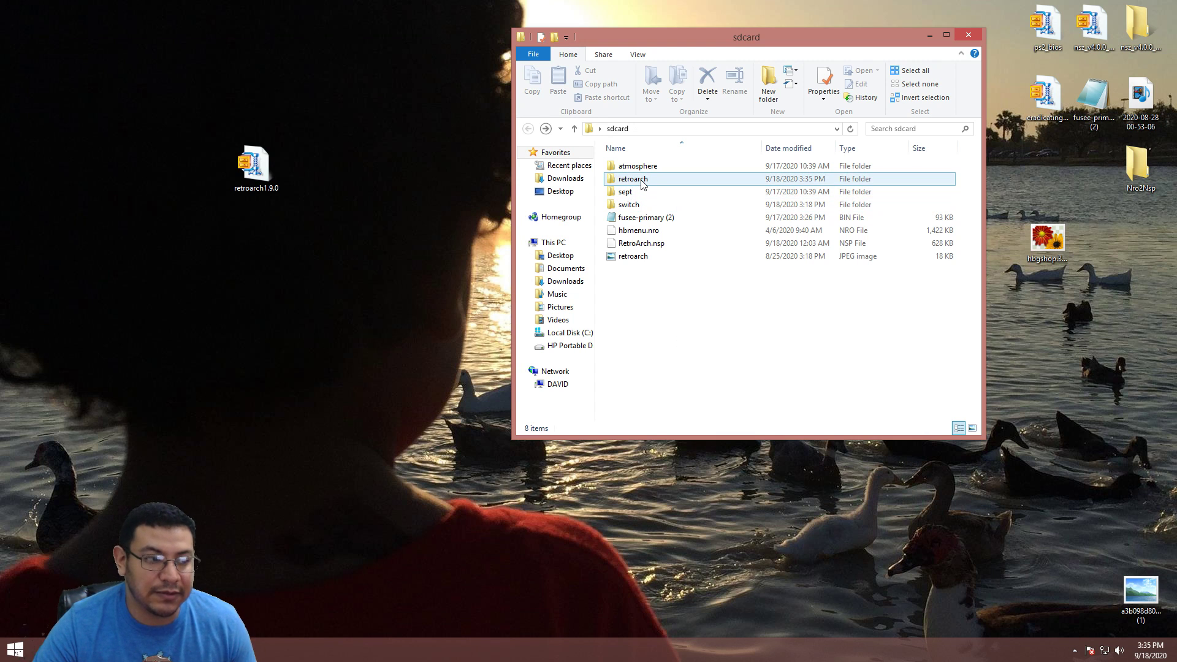
pyautogui.doubleClick(641, 181)
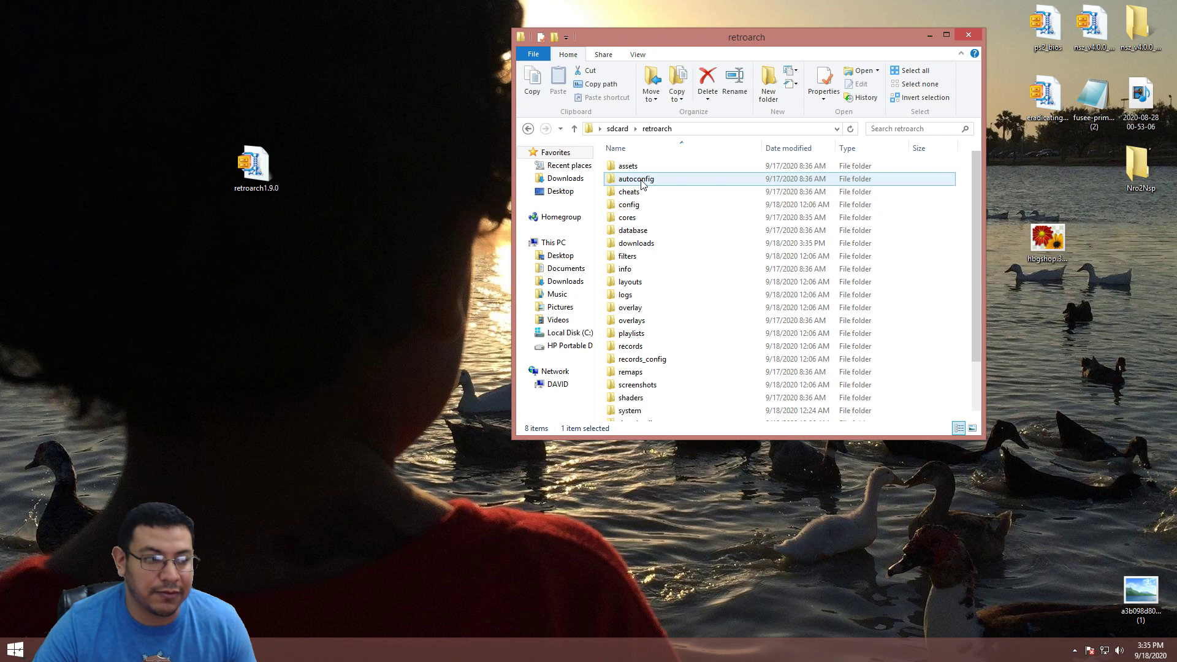
pyautogui.click(670, 247)
pyautogui.doubleClick(638, 244)
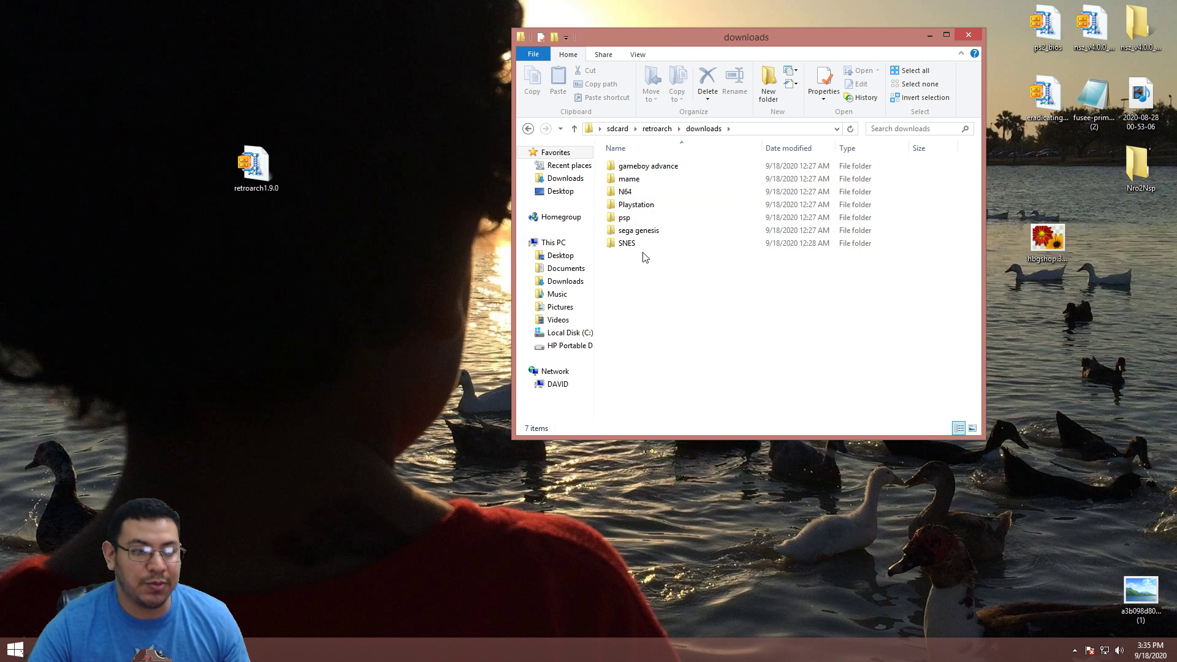
pyautogui.click(527, 130)
pyautogui.scroll(-2, 743, 266)
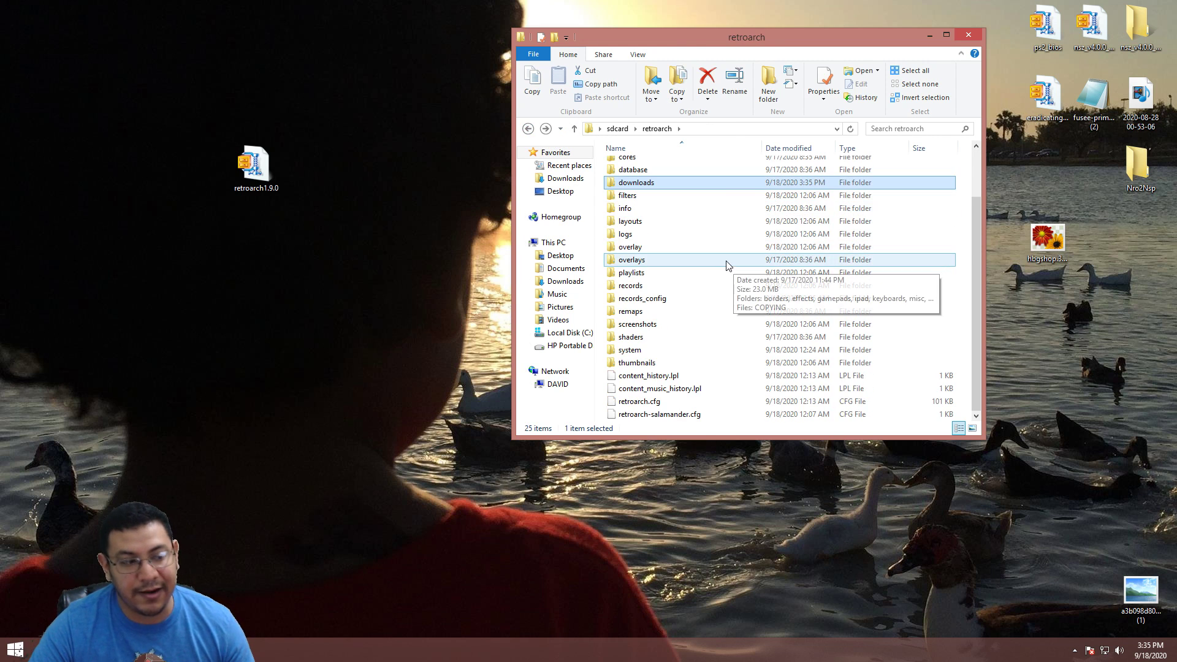
pyautogui.doubleClick(635, 353)
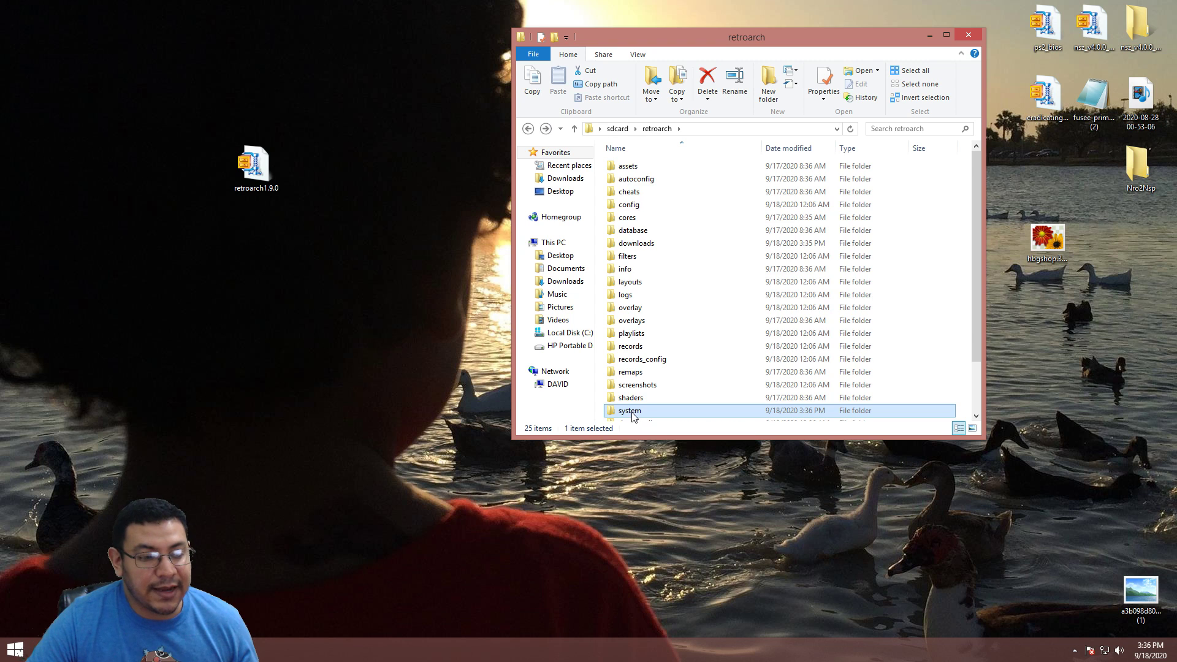
pyautogui.doubleClick(631, 412)
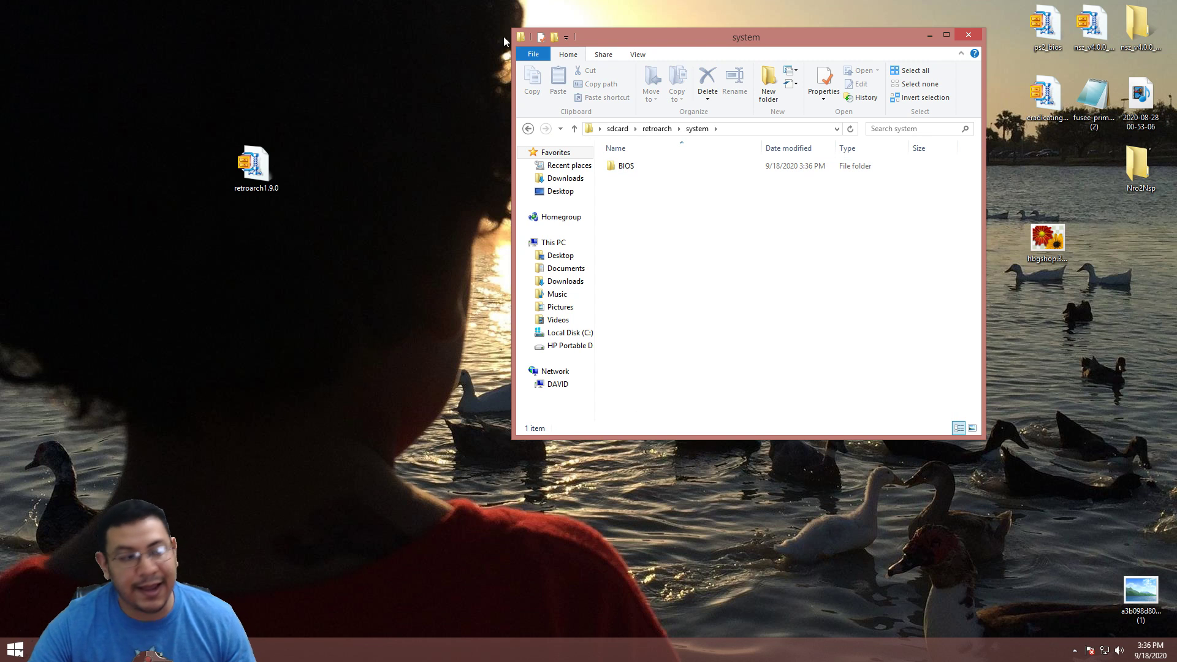
pyautogui.click(632, 171)
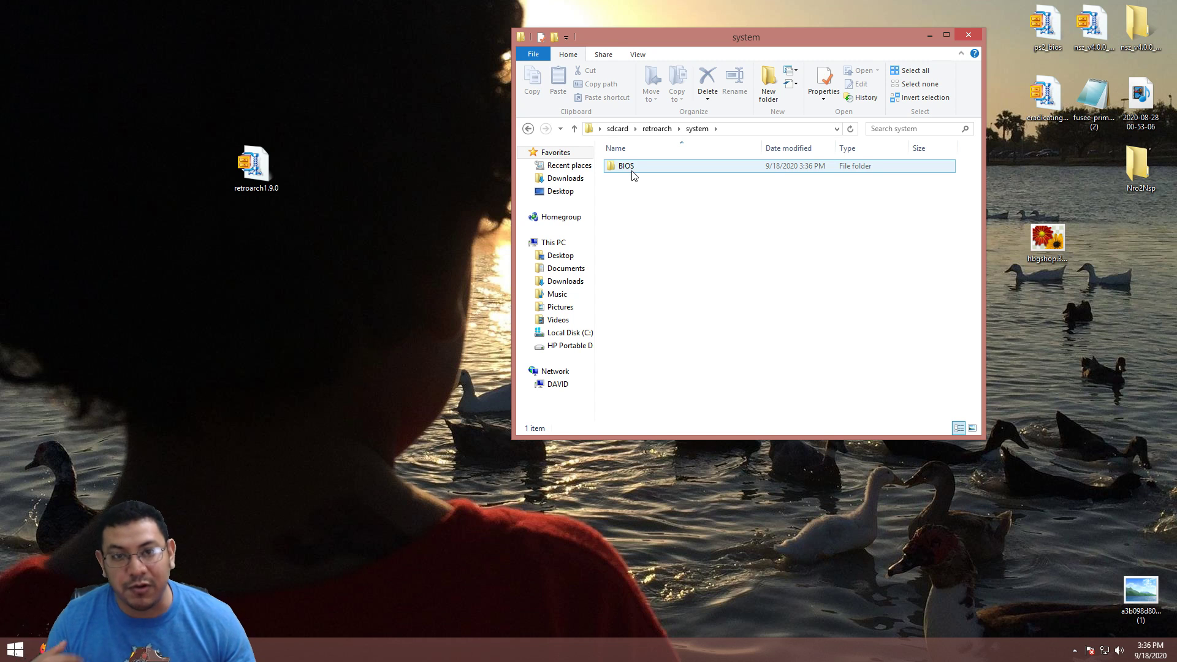
pyautogui.click(706, 233)
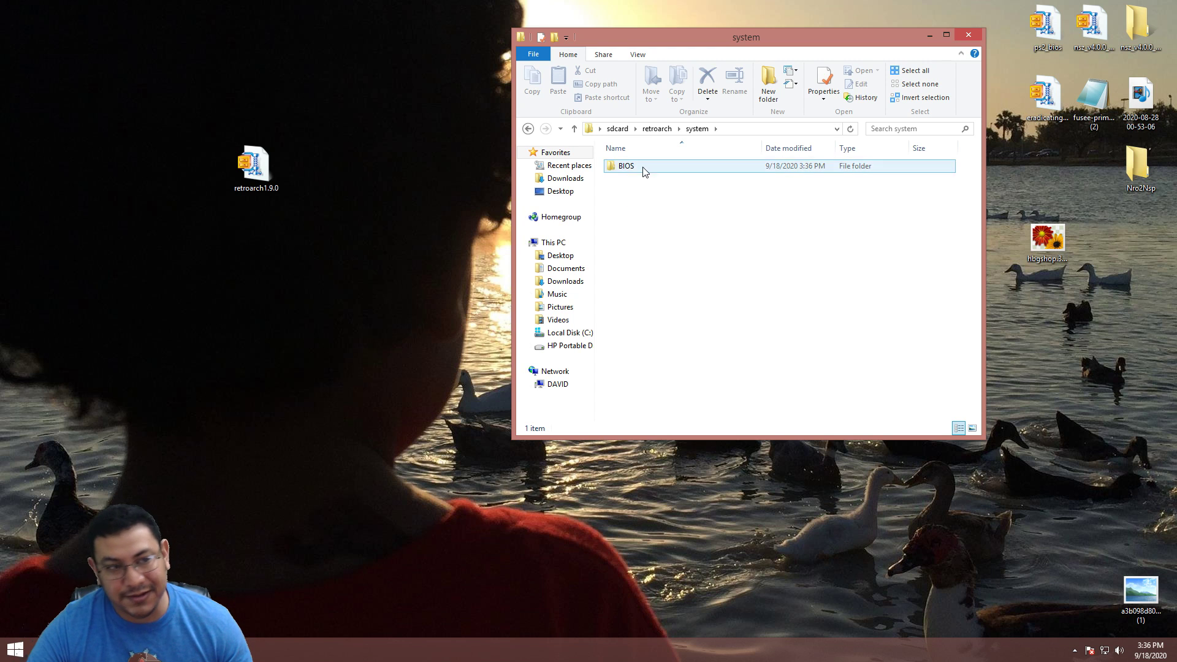
pyautogui.click(527, 129)
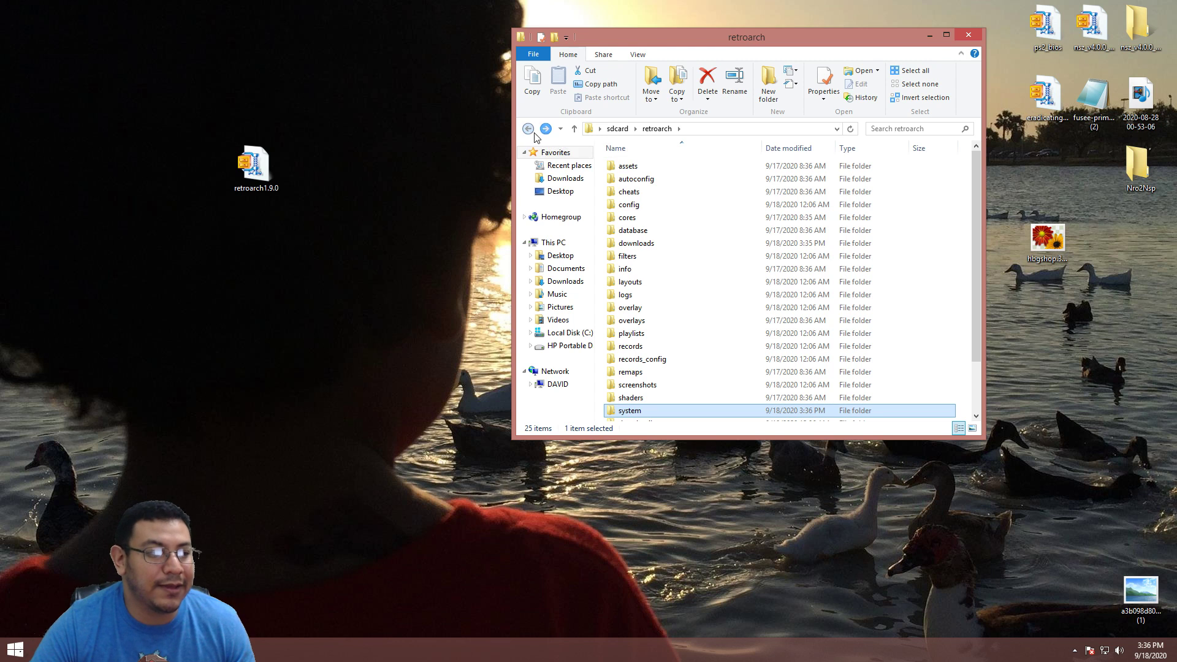
# Step: Look over the sdcard root, RetroArch.nsp and the switch folder, then close the Explorer window
pyautogui.click(529, 129)
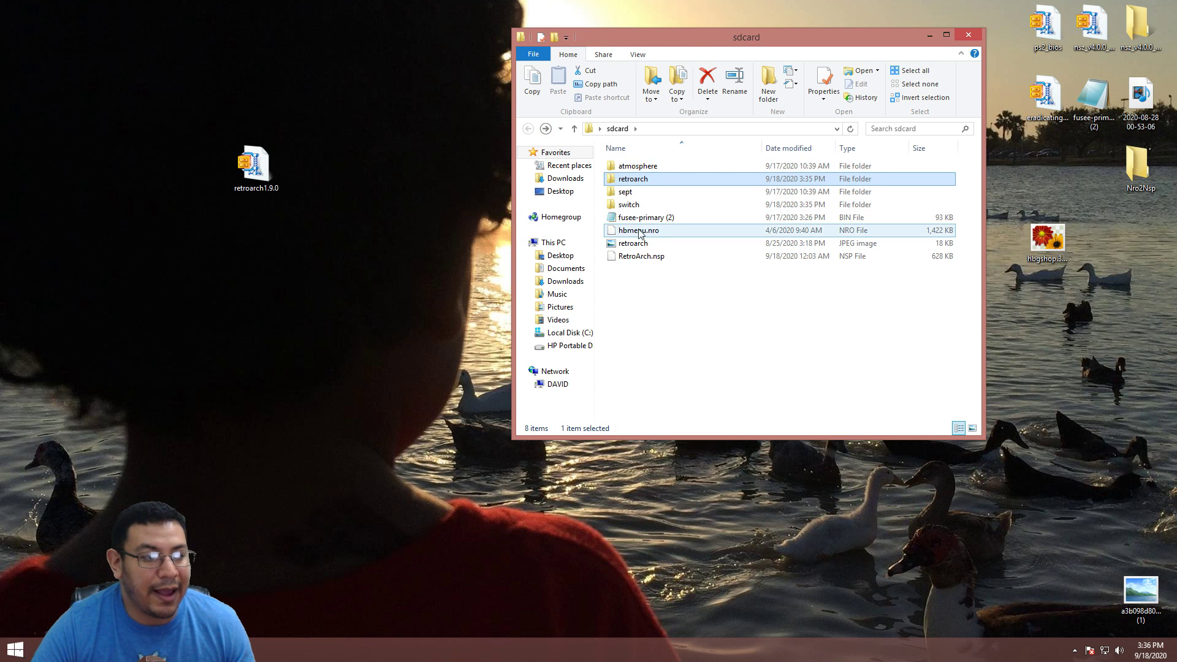
pyautogui.click(643, 259)
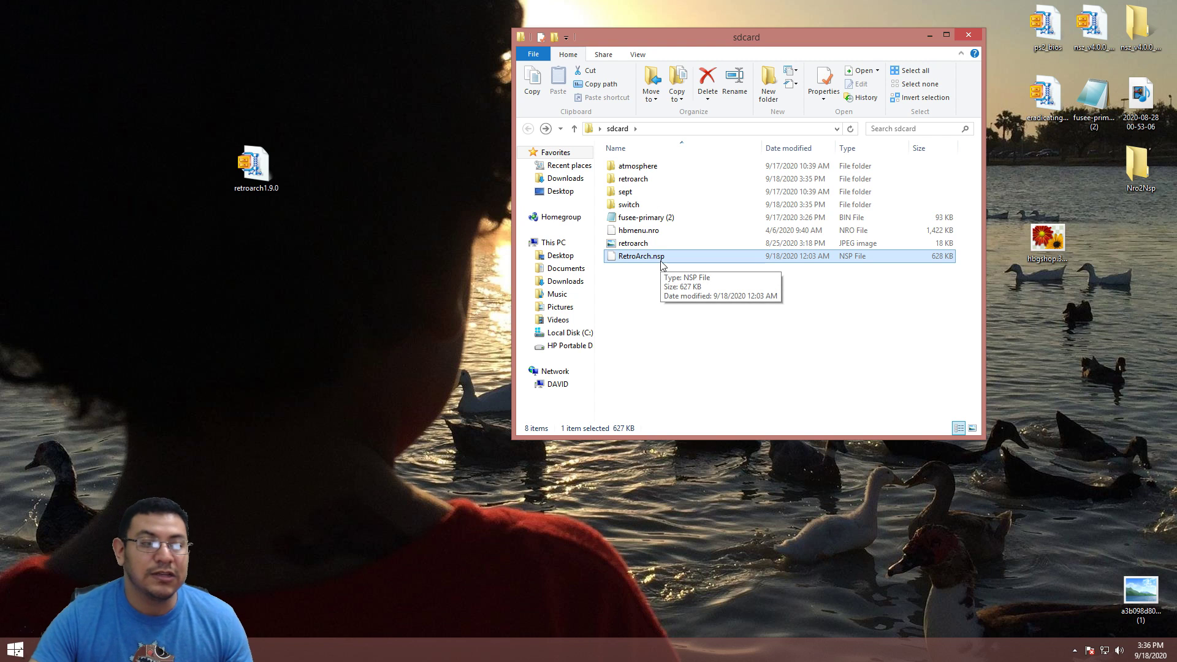
pyautogui.doubleClick(631, 205)
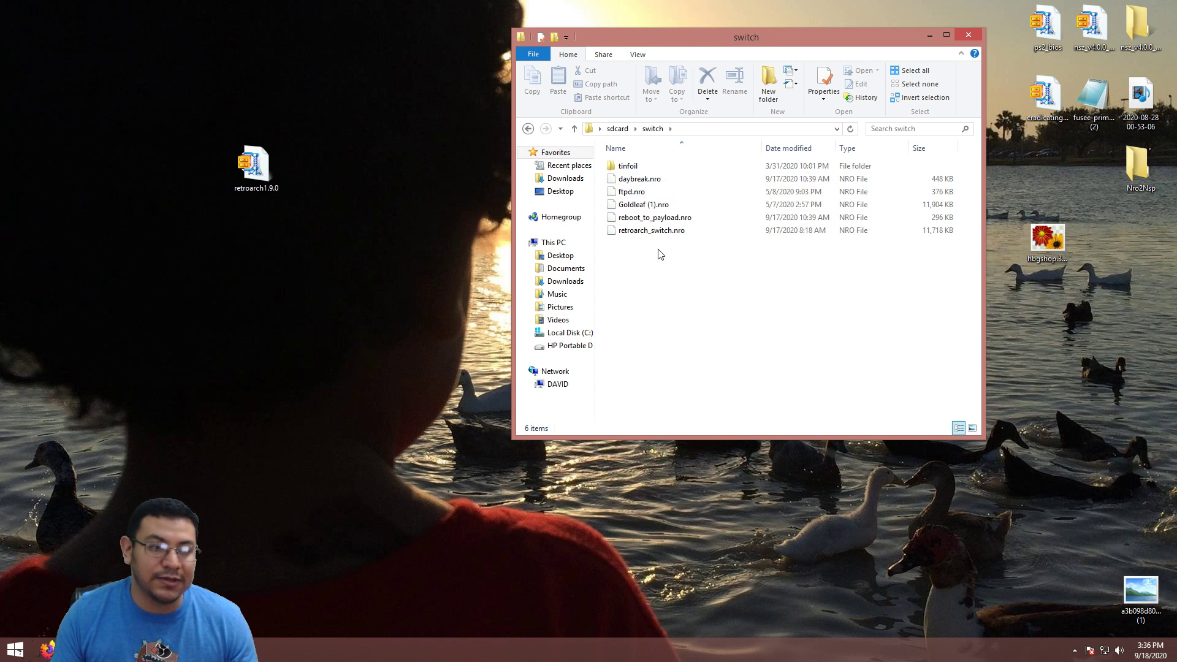
pyautogui.click(528, 129)
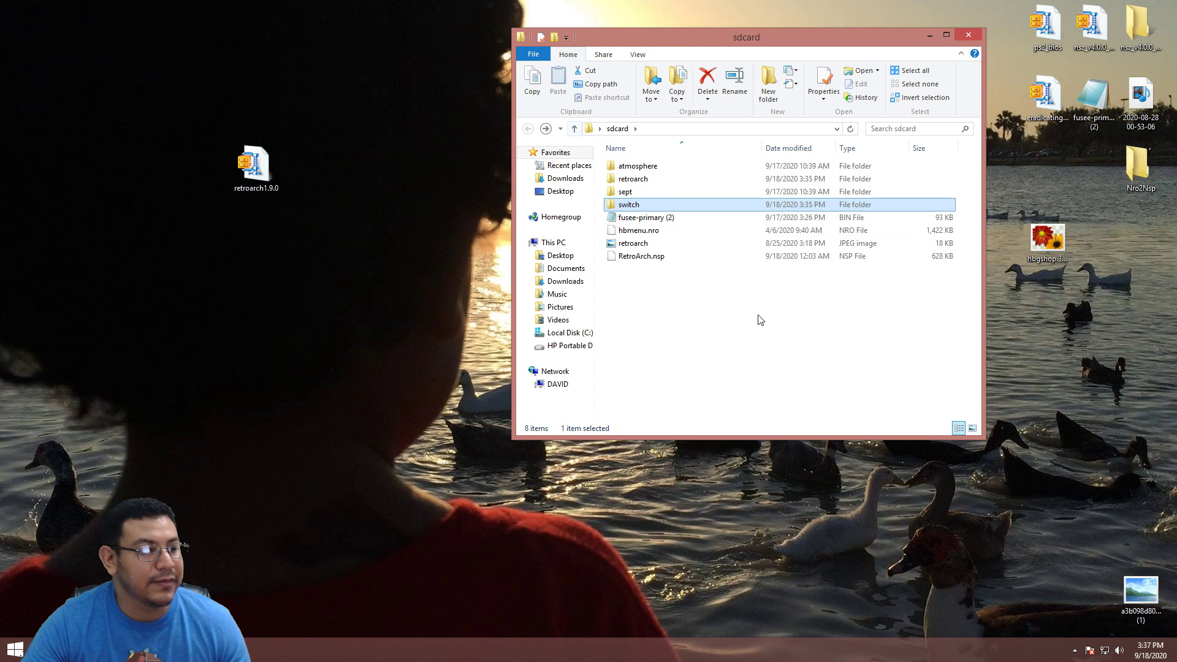
pyautogui.click(968, 35)
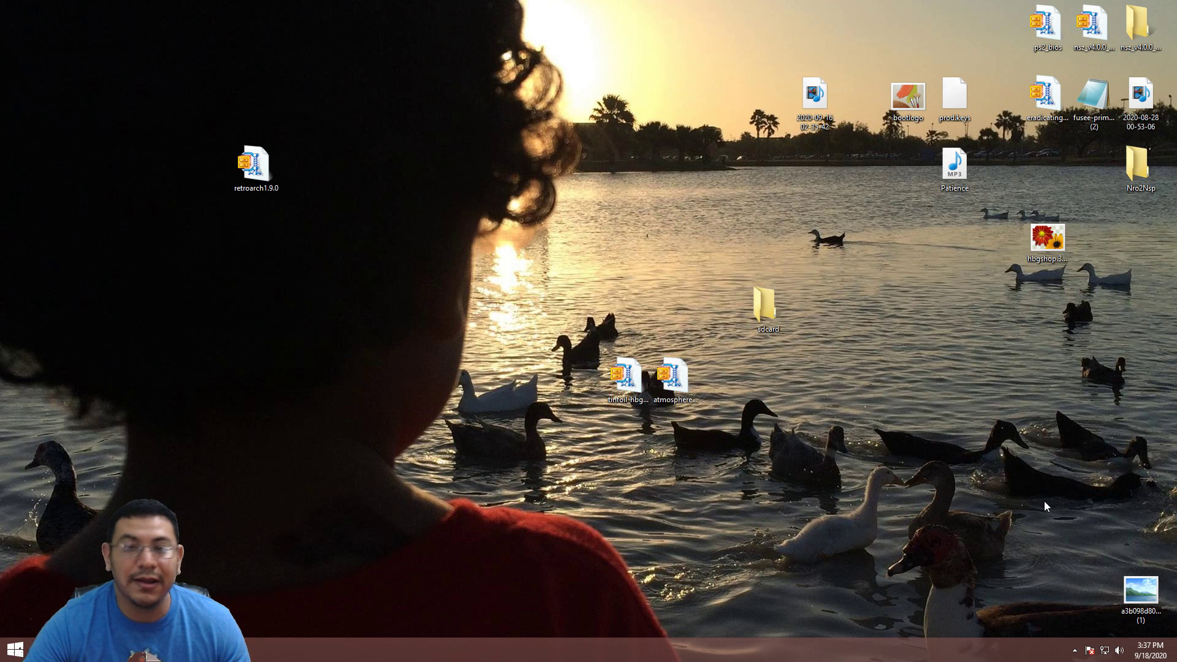